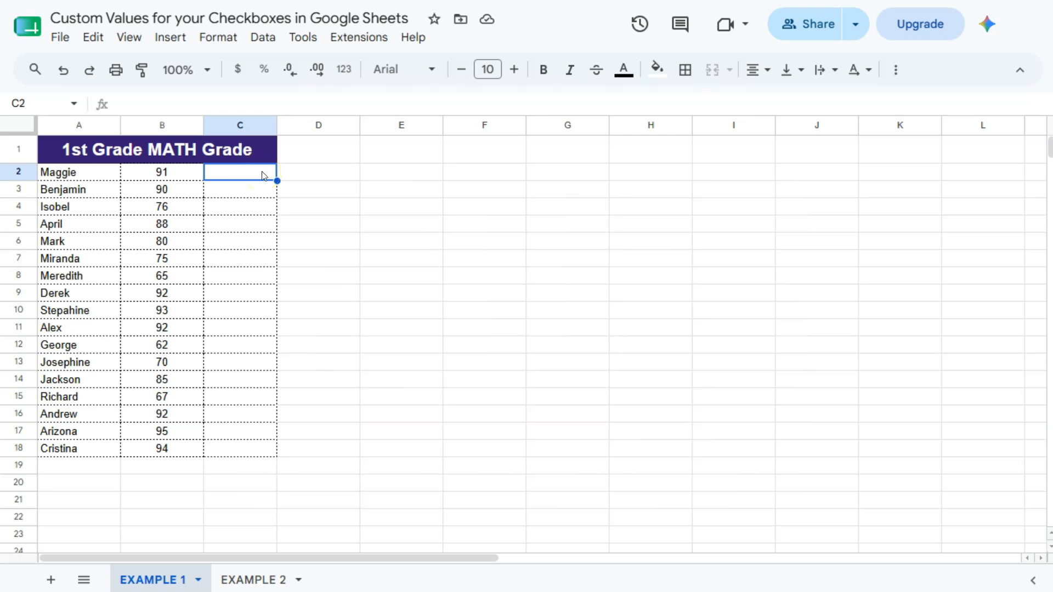
- Add a checkbox data validation rule to cell C2 with custom cell values enabled, leaving the checked and unchecked values blank
click(261, 37)
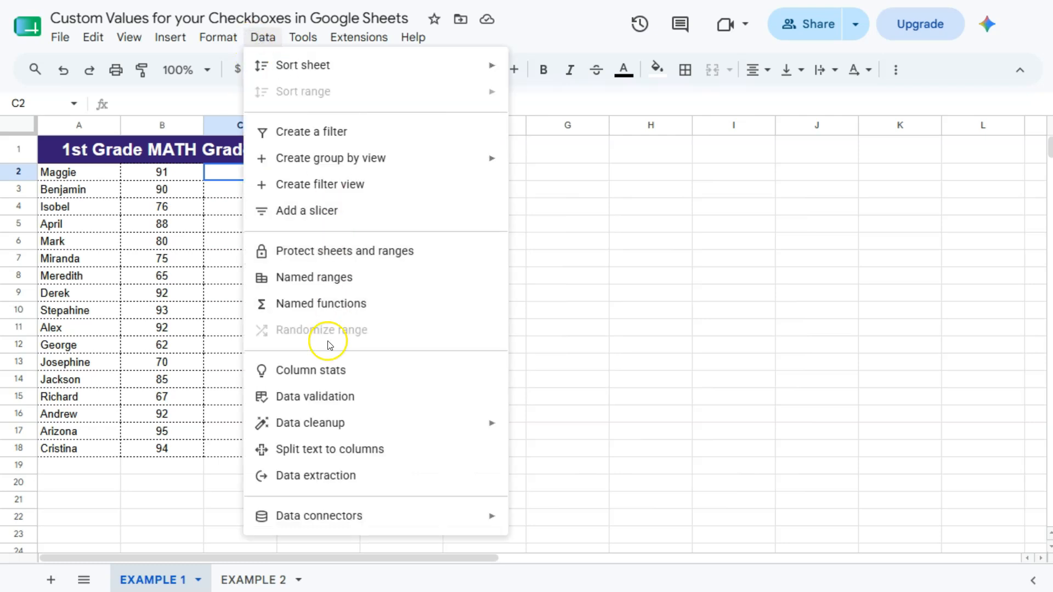
click(327, 396)
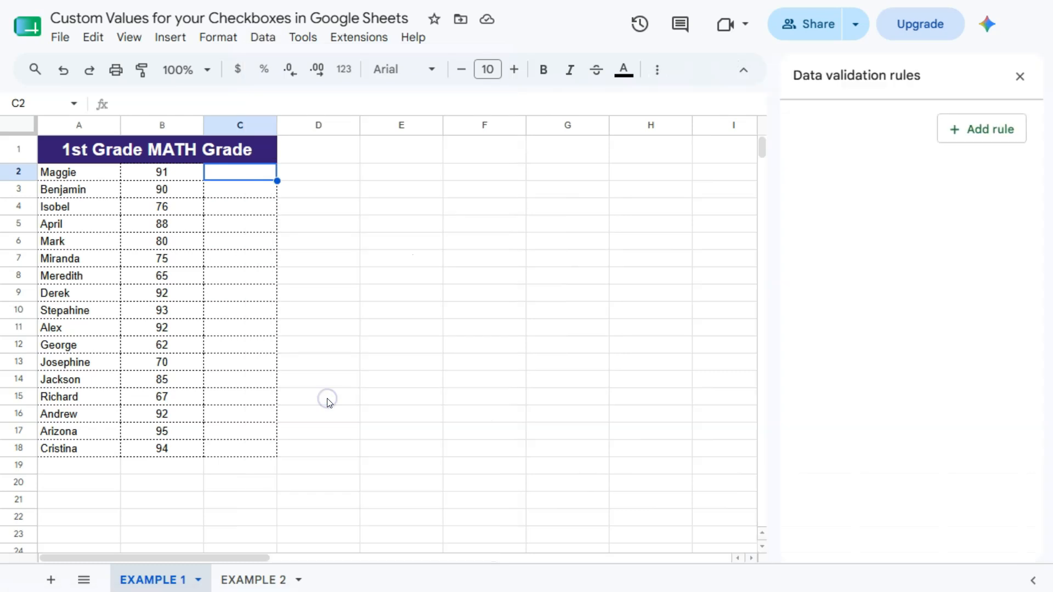
click(993, 136)
click(823, 224)
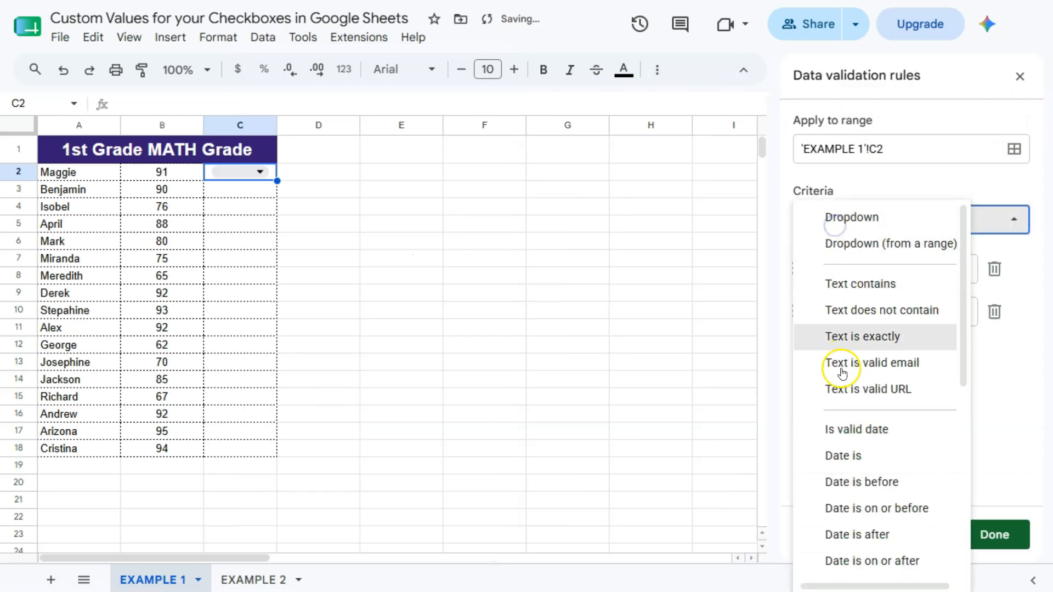
scroll(874, 357, down, 7)
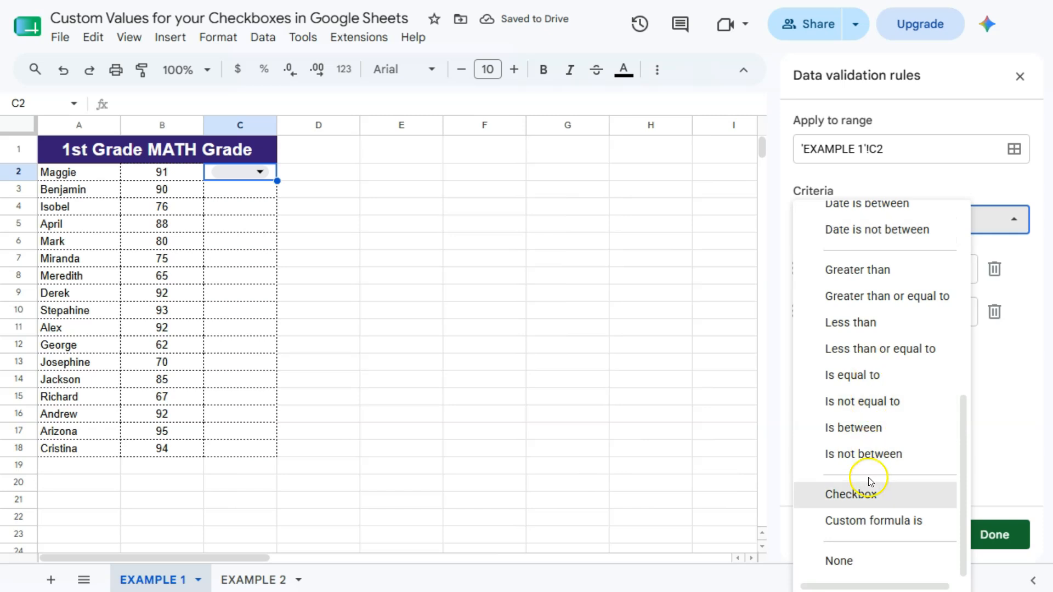
click(870, 483)
click(802, 263)
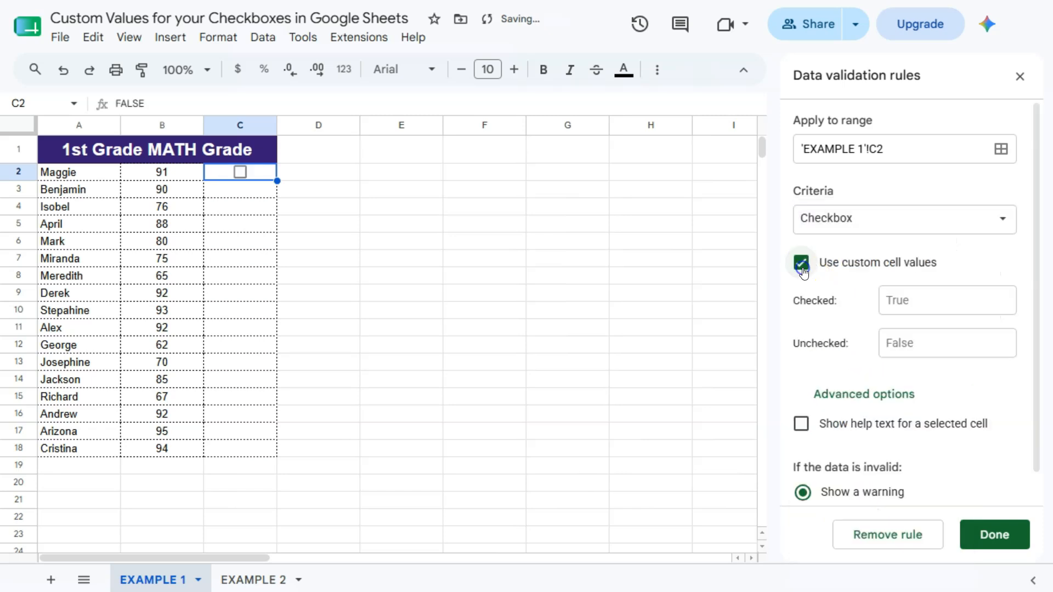
click(916, 303)
click(921, 343)
click(917, 300)
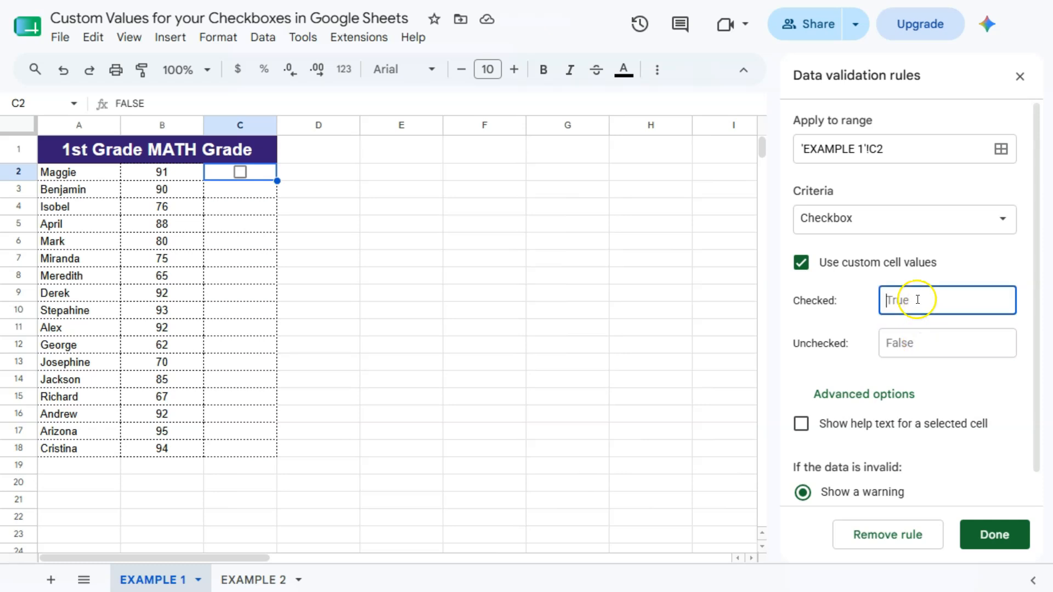
click(920, 343)
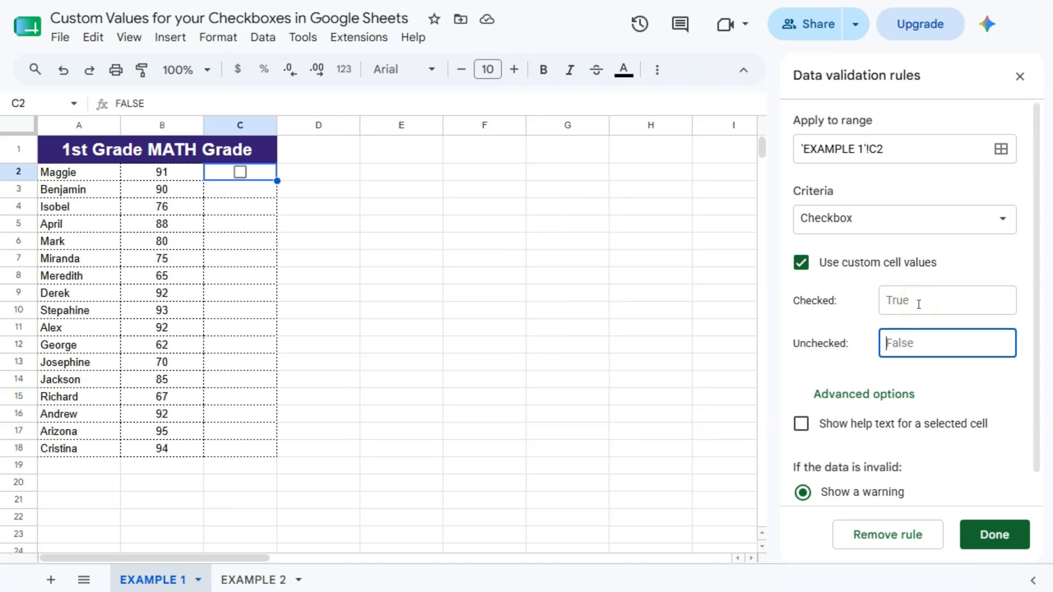
- Remove the checkbox validation rule from C2 and clear the cell's leftover value
click(919, 534)
click(1019, 77)
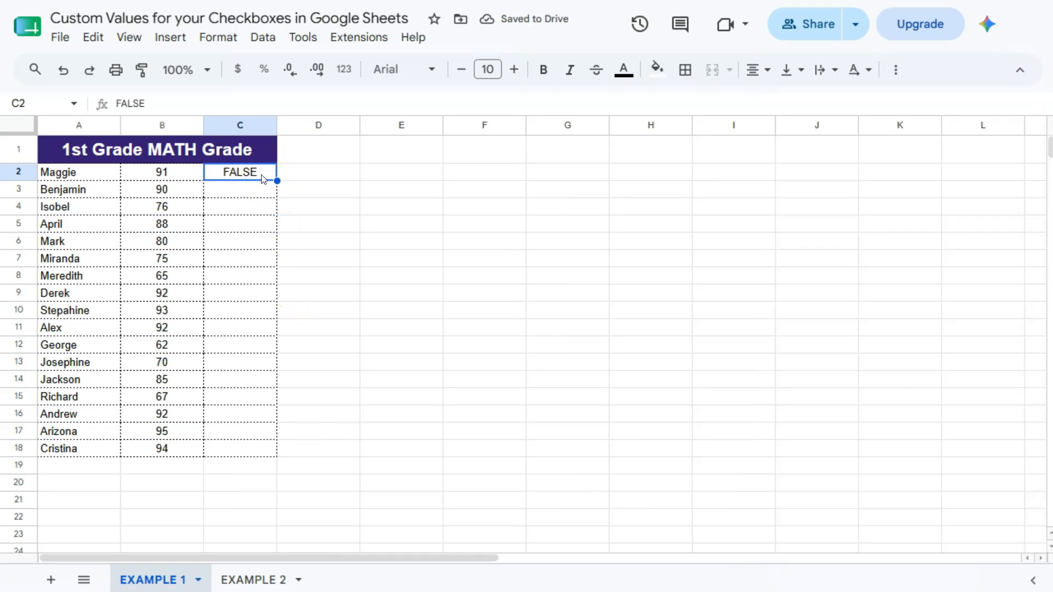
key(Delete)
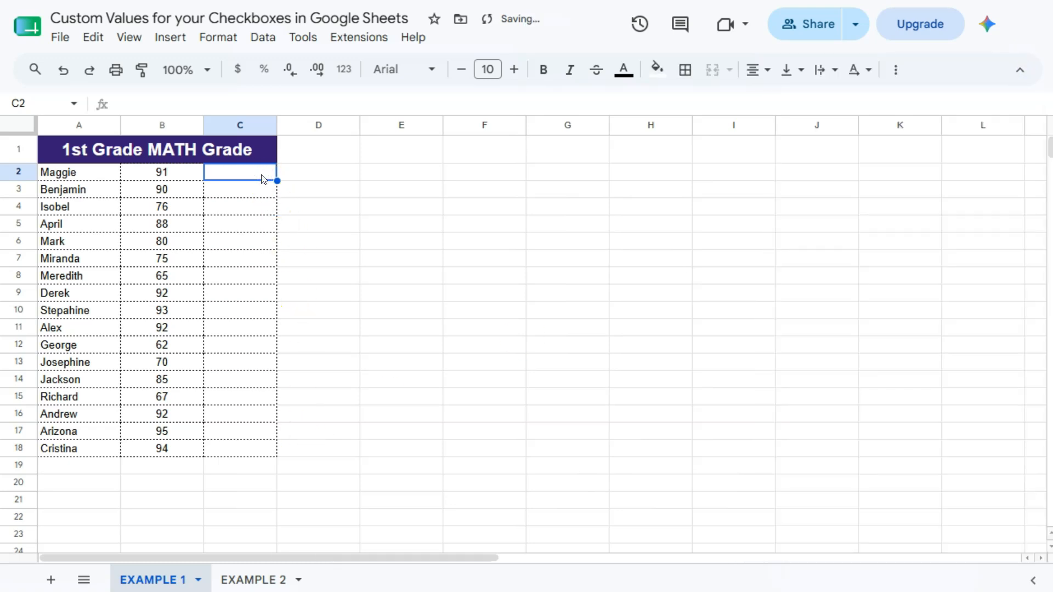
drag(261, 176, 258, 182)
drag(241, 170, 261, 445)
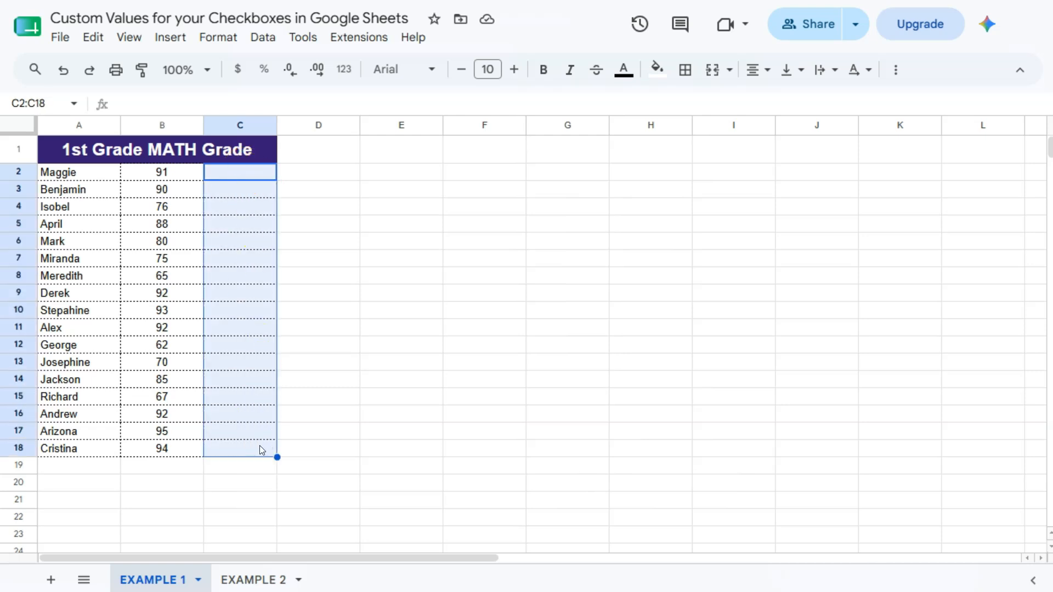
drag(170, 175, 176, 449)
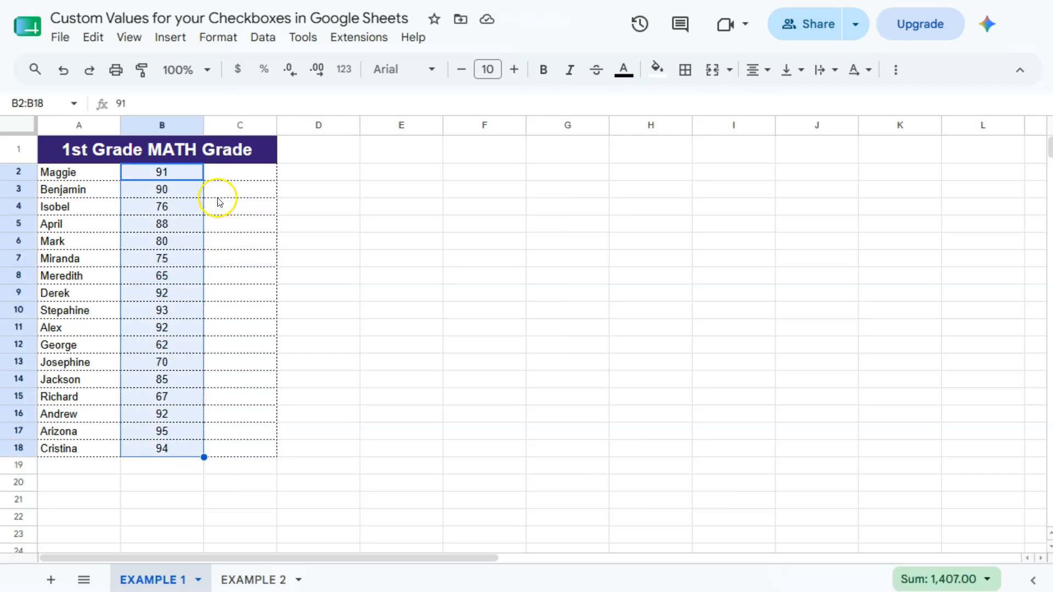
- Enter the formula =B2>90 in C2 and accept the suggested autofill for the remaining students down to C18
click(233, 175)
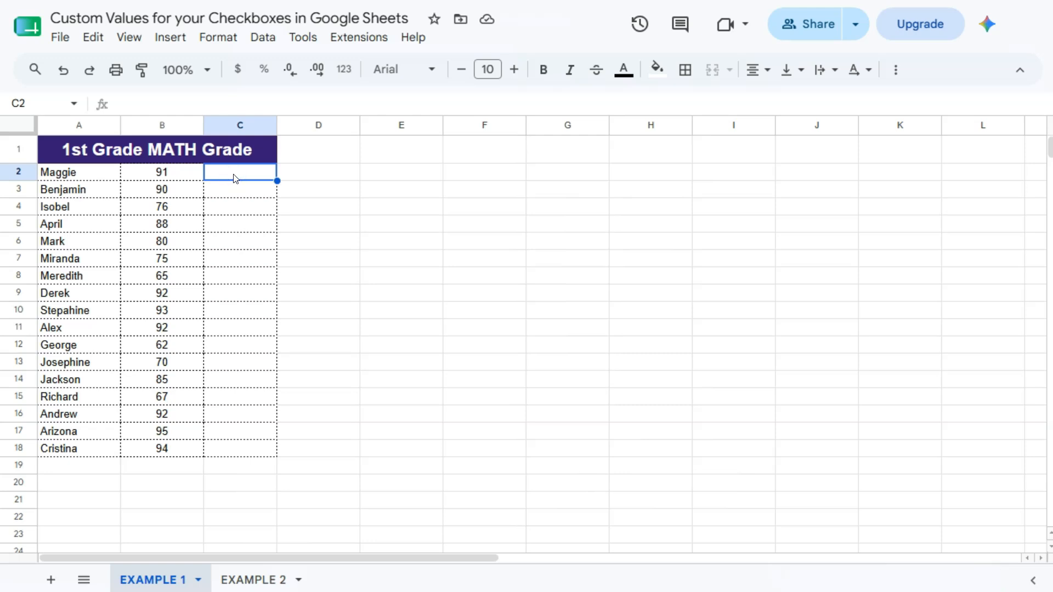
text(=)
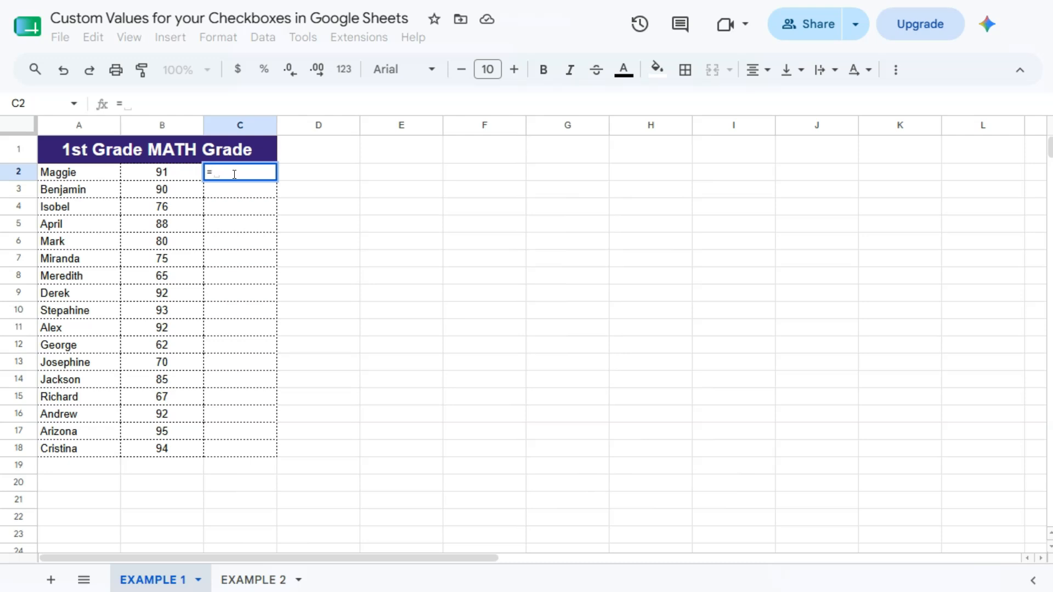
click(184, 174)
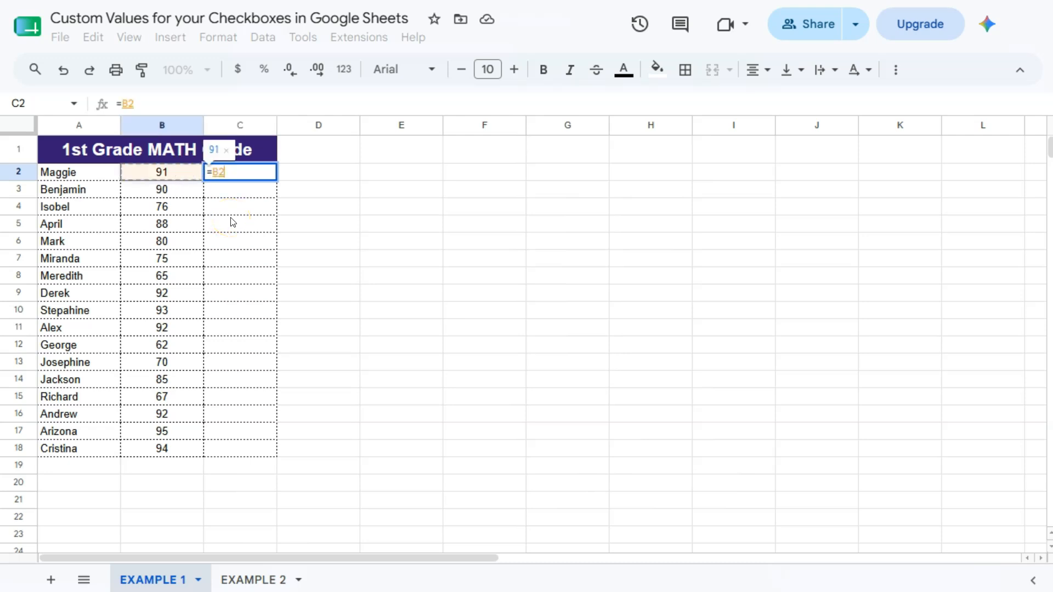
text(>90)
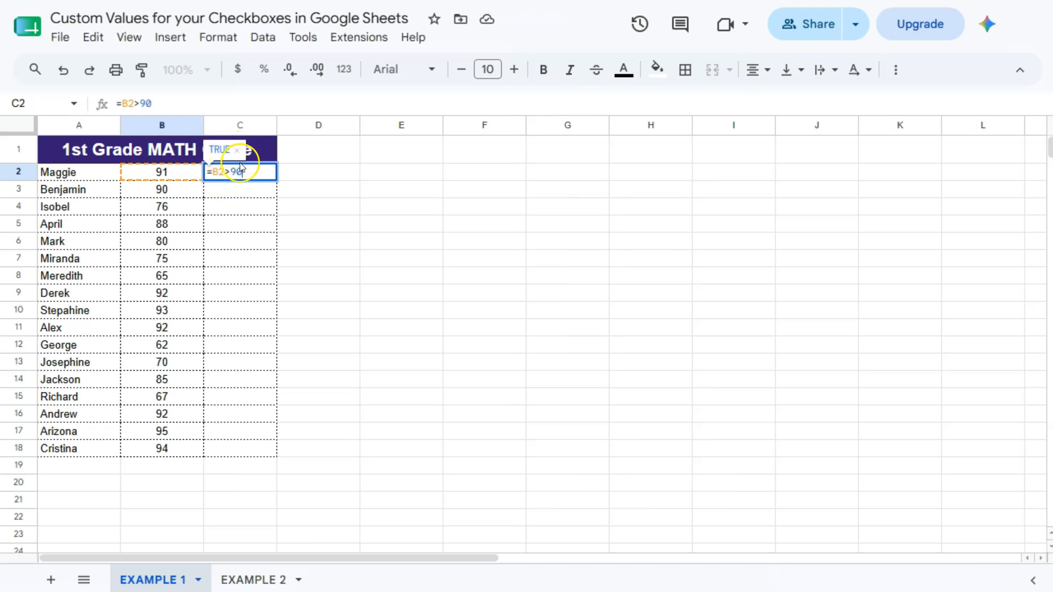
key(Return)
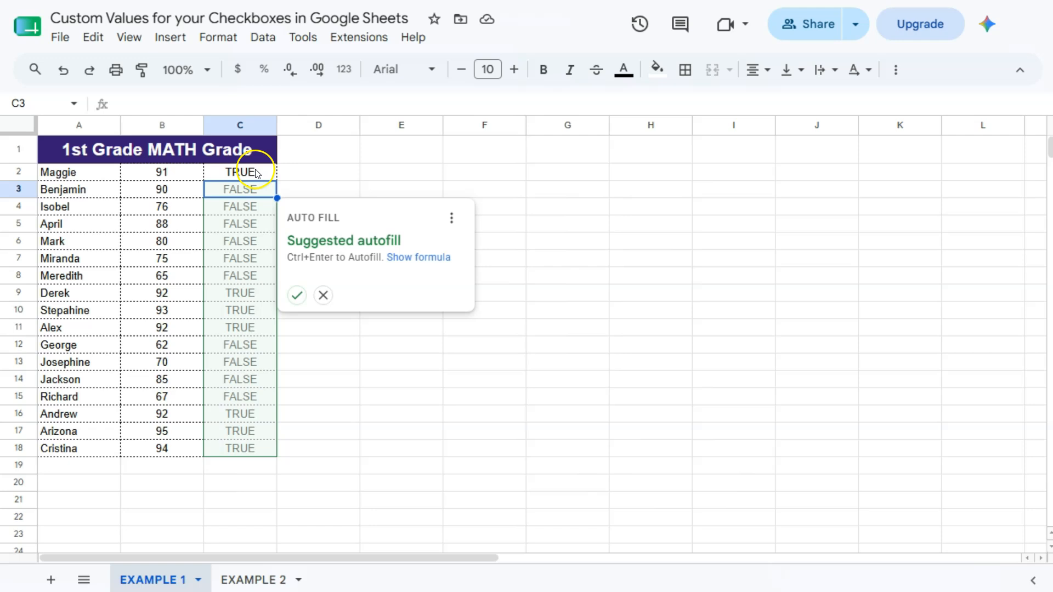
click(301, 302)
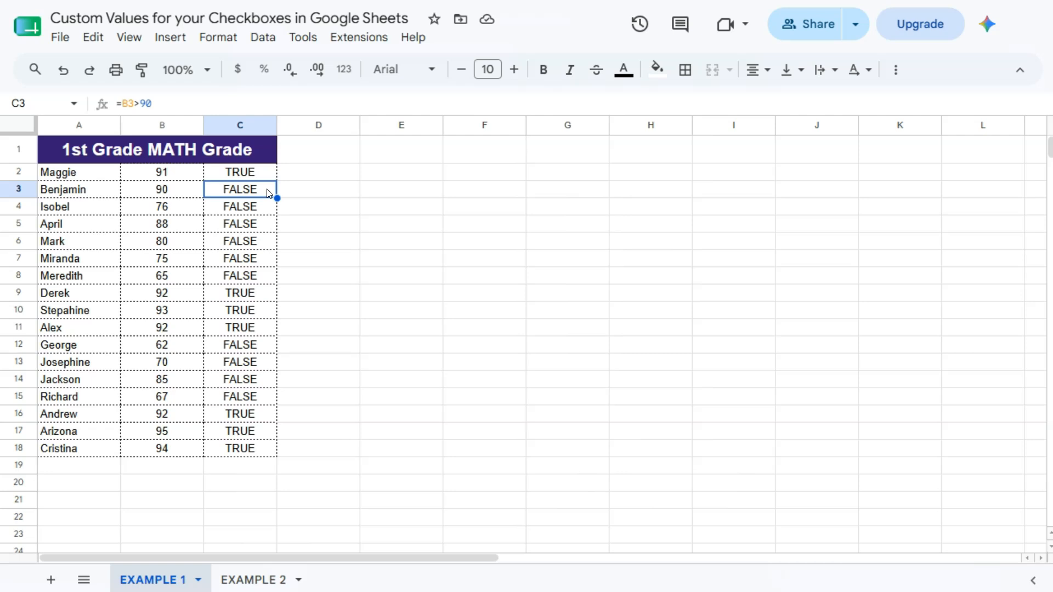
- Turn the formula results in C2:C18 of the EXAMPLE 1 sheet into checkboxes
drag(272, 174, 261, 449)
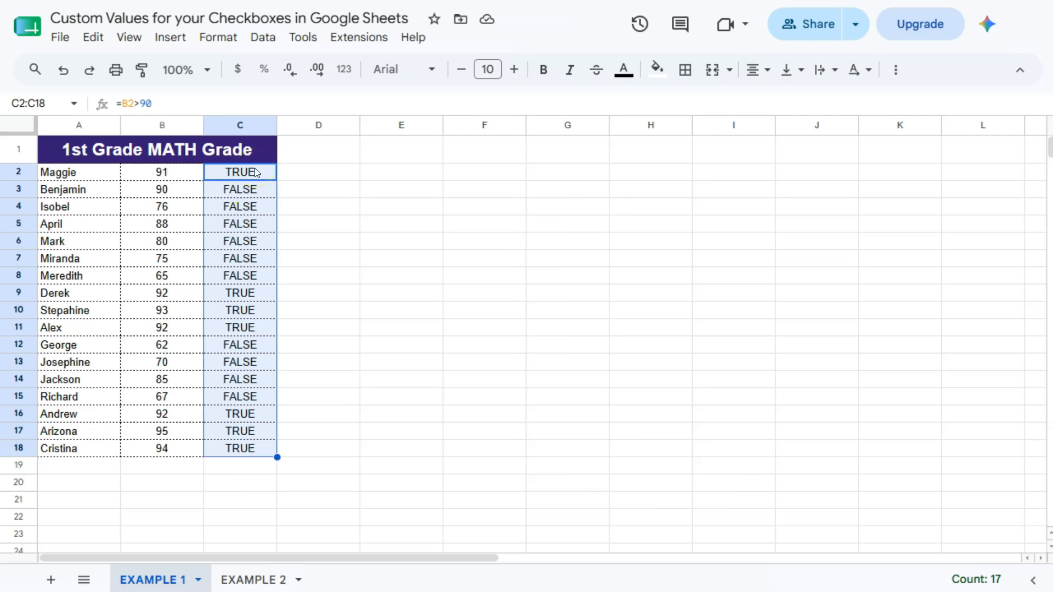
click(170, 38)
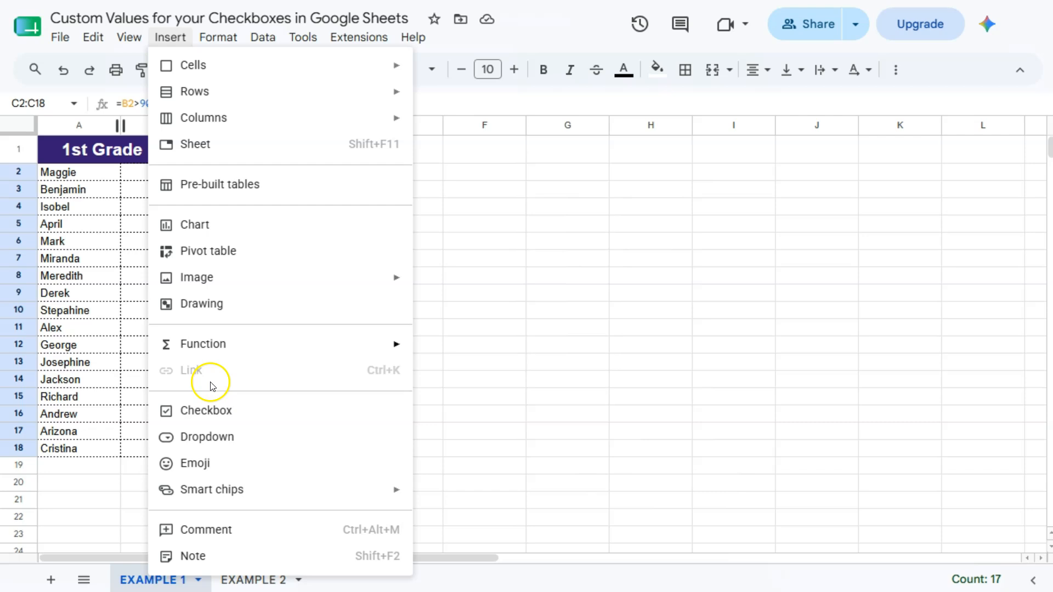
click(211, 411)
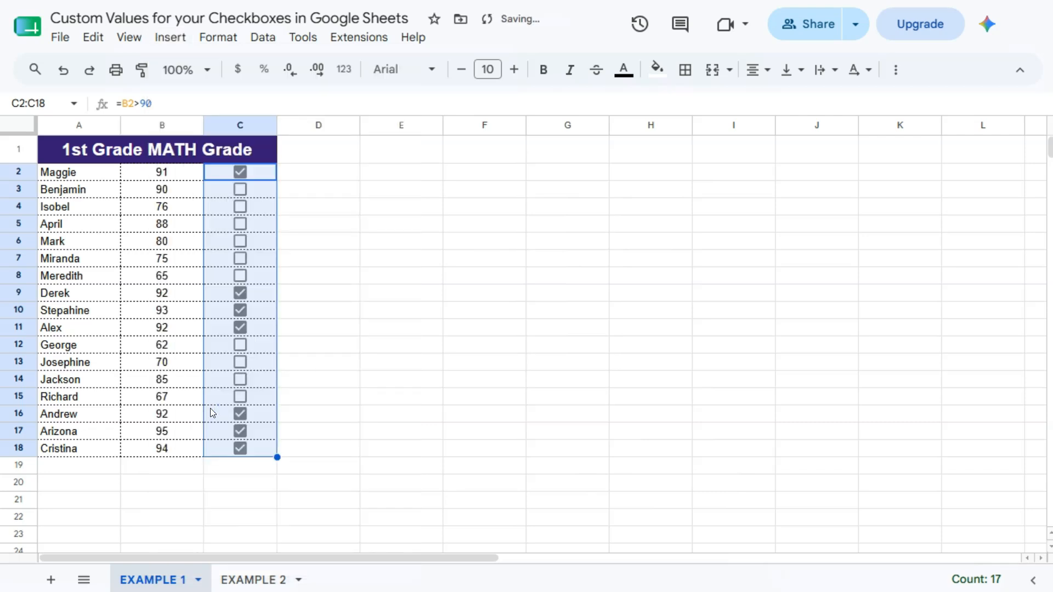
click(295, 170)
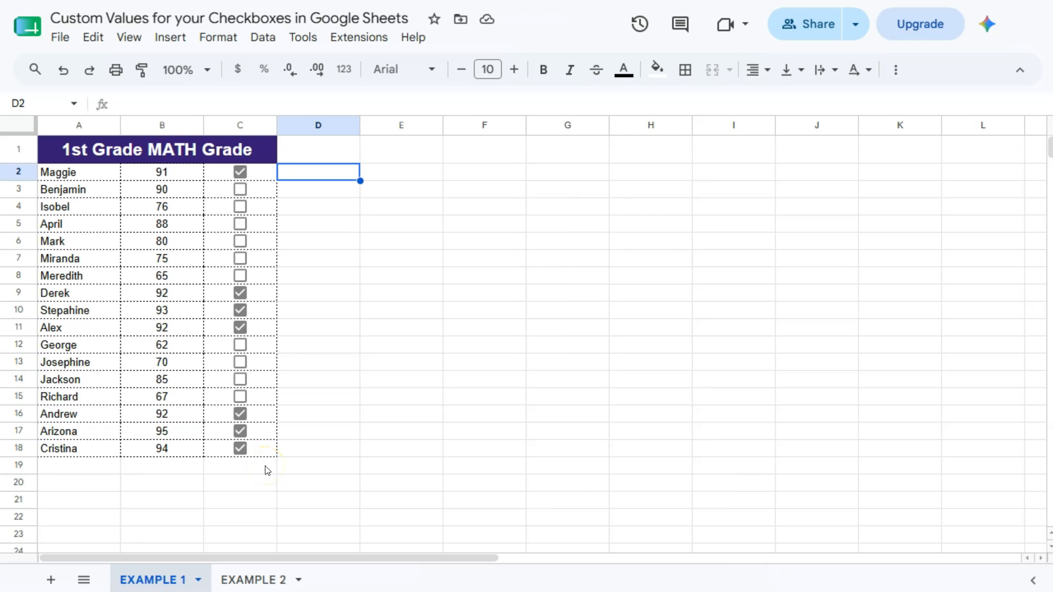
- On the EXAMPLE 2 sheet, enter =B2="Passed" in C2 and accept the suggested autofill down to C18
click(241, 579)
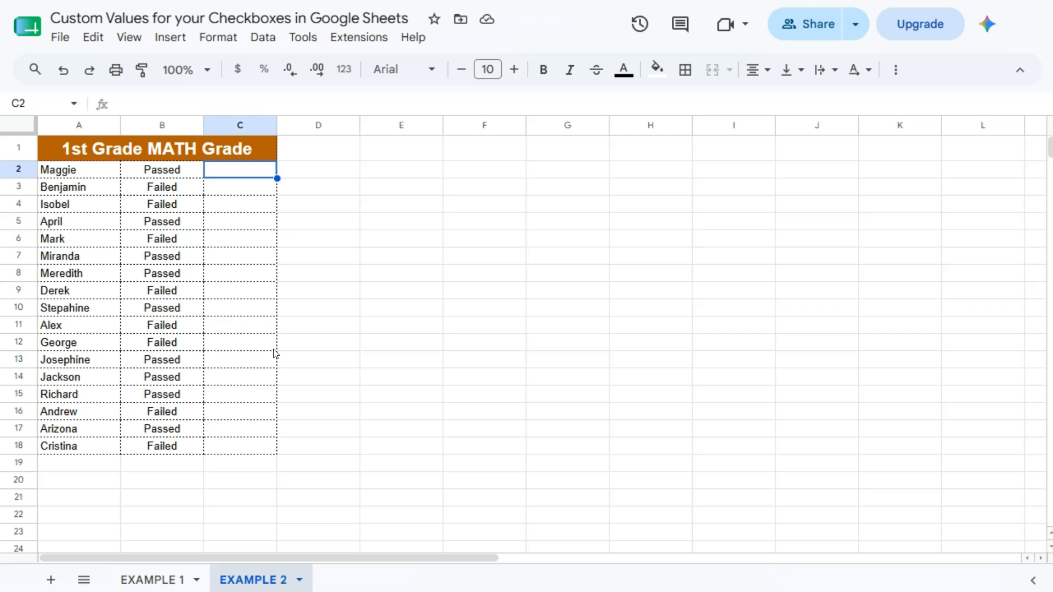
text(=)
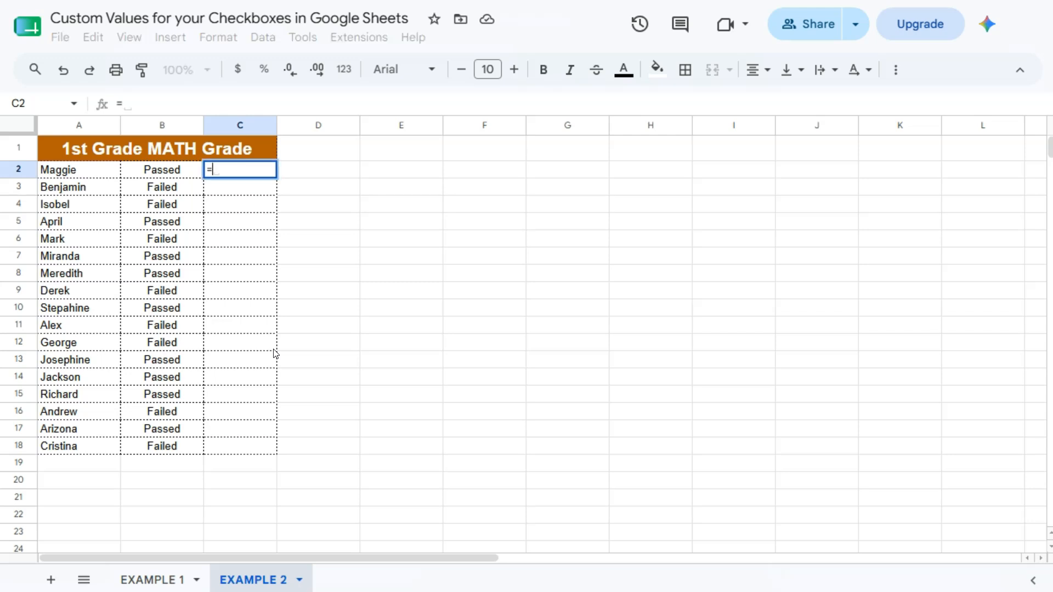
click(178, 171)
text(=")
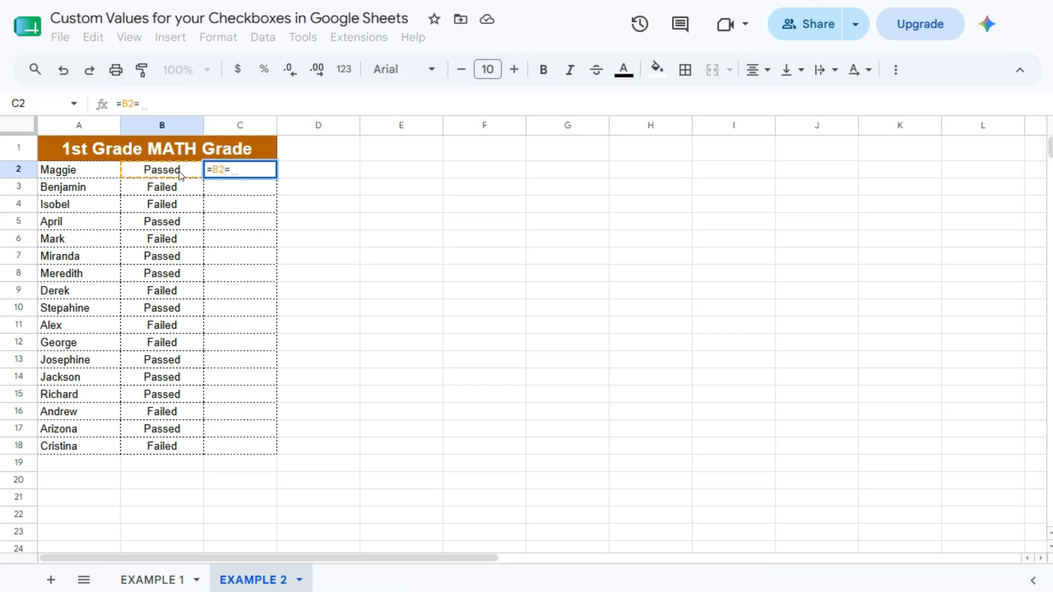
text(Passed")
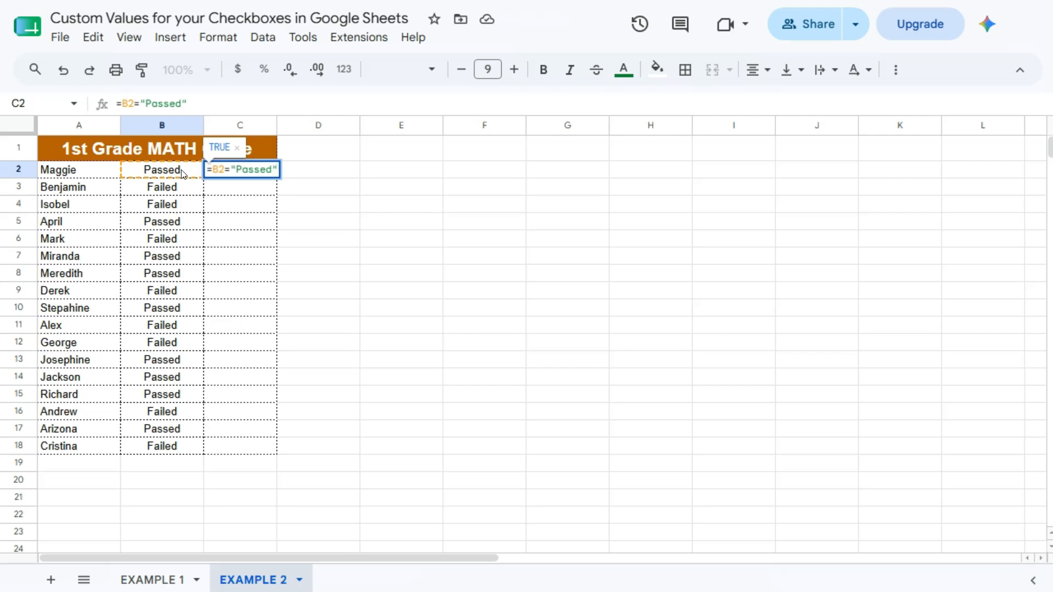
key(Return)
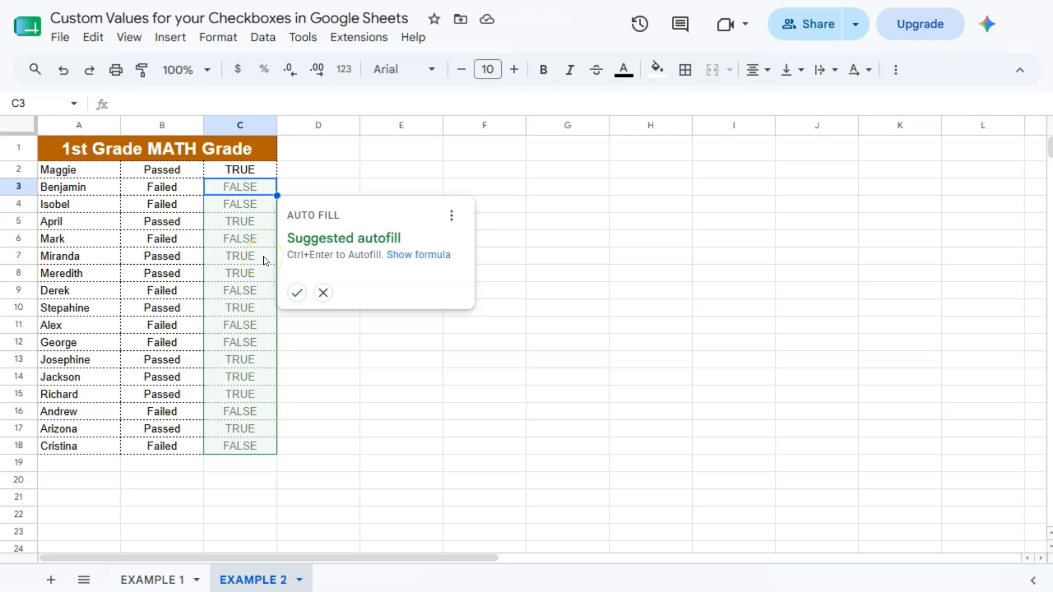
click(296, 294)
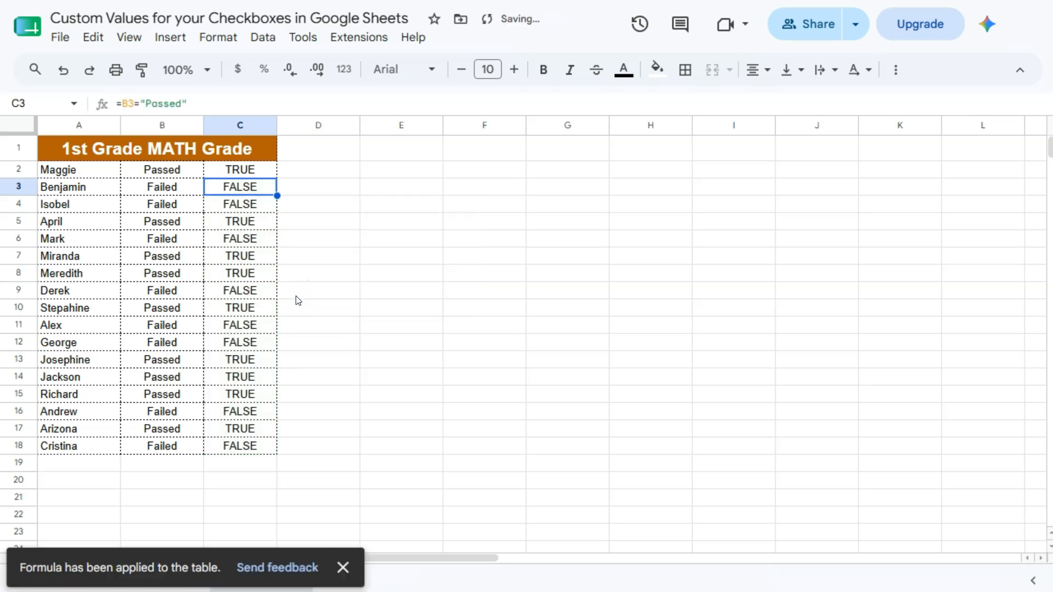
- Insert checkboxes over the Passed/Failed formula results in C2:C18 of the EXAMPLE 2 sheet
drag(263, 172, 255, 445)
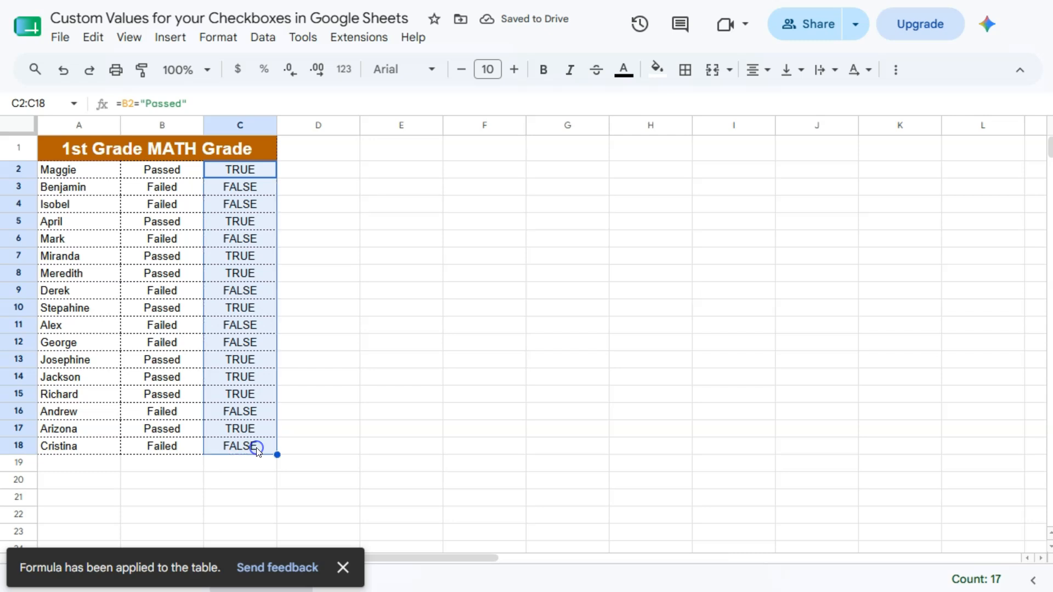
click(168, 38)
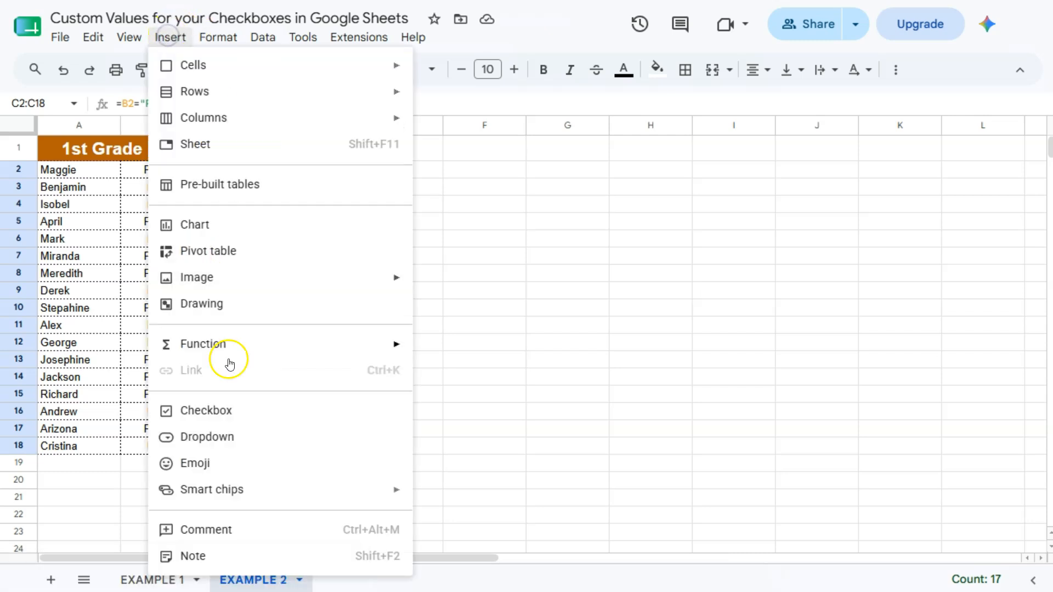
click(228, 416)
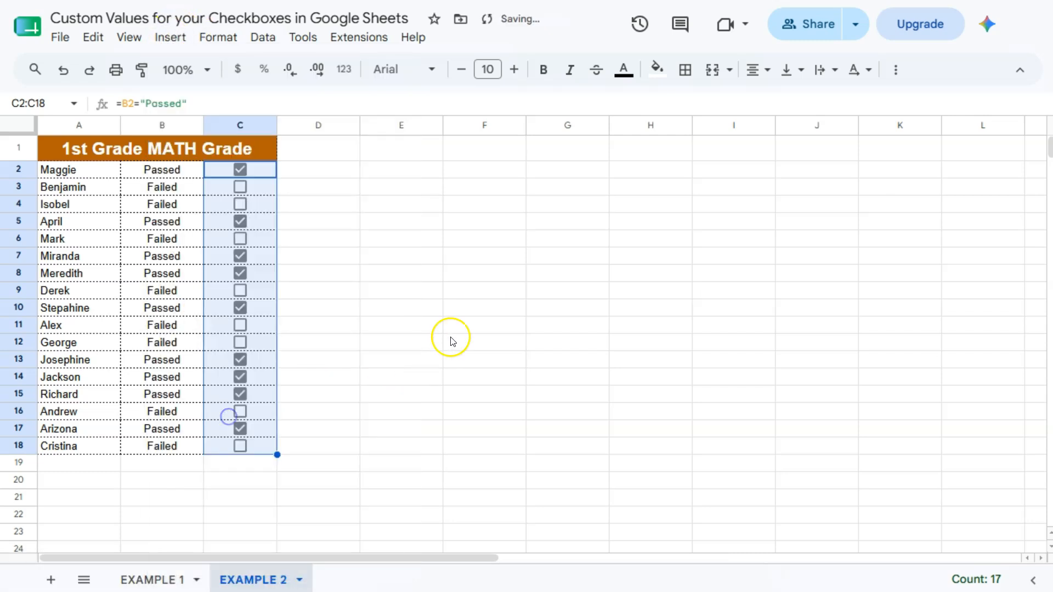
click(296, 170)
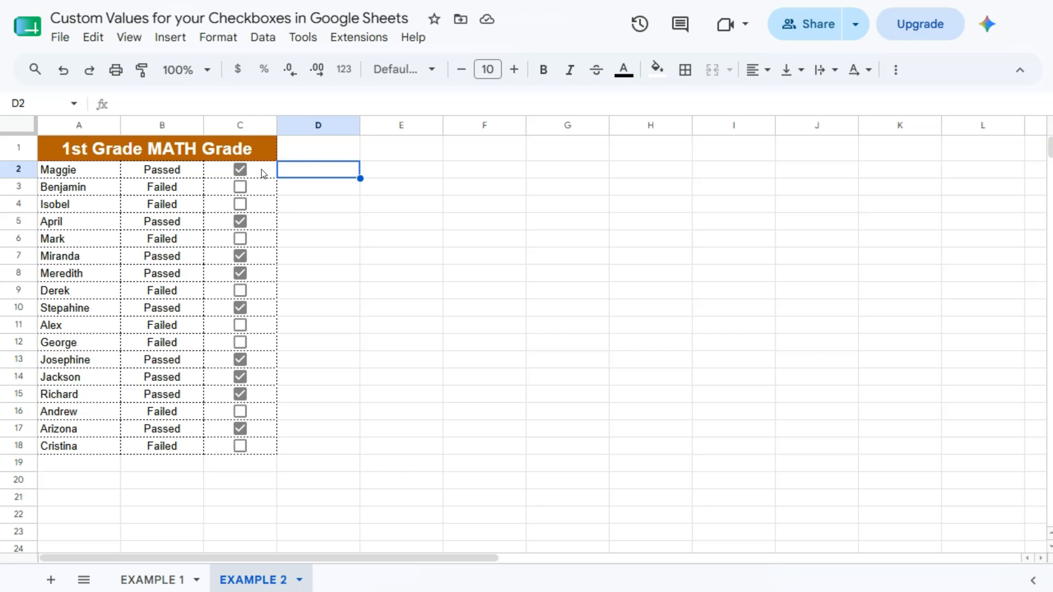